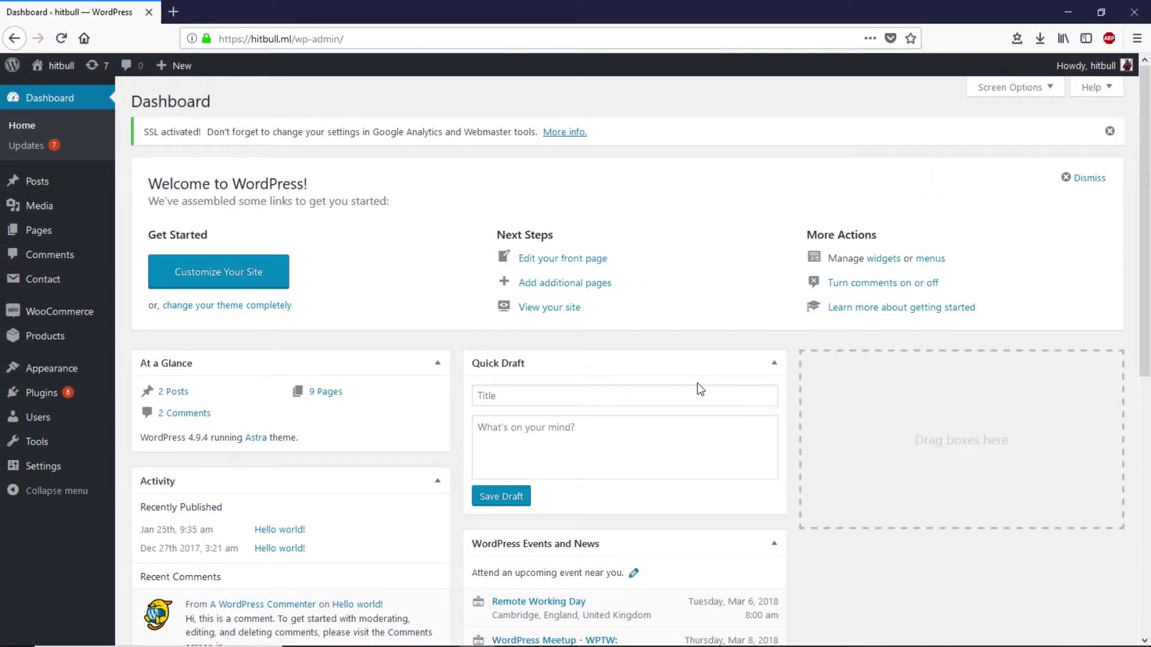
- Open the hitbull site's front page in a new tab and look over its current design
{"action": "middle_click", "coordinate": [61, 66]}
{"action": "left_click", "coordinate": [213, 11]}
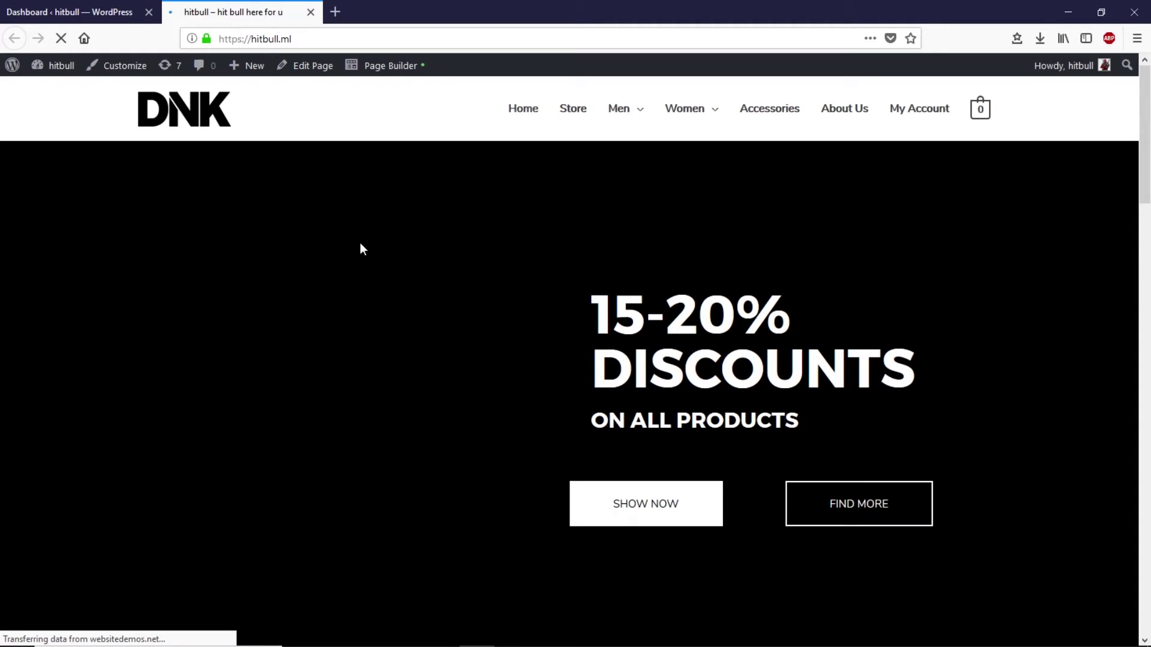
{"action": "mouse_move", "coordinate": [1145, 137]}
{"action": "left_mouse_down"}
{"action": "mouse_move", "coordinate": [1148, 441]}
{"action": "mouse_move", "coordinate": [1150, 120]}
{"action": "left_mouse_up"}
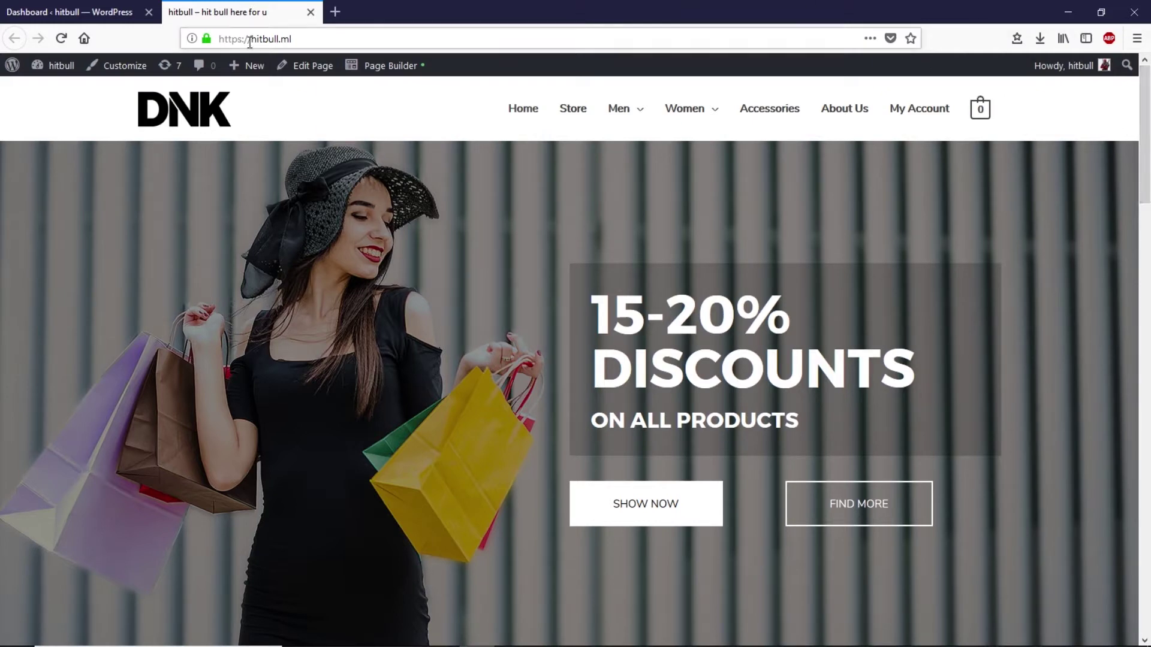
- Search the plugin directory for "reset wp" from the site's dashboard, then install and activate the Advanced Reset WP plugin
{"action": "left_click", "coordinate": [42, 6]}
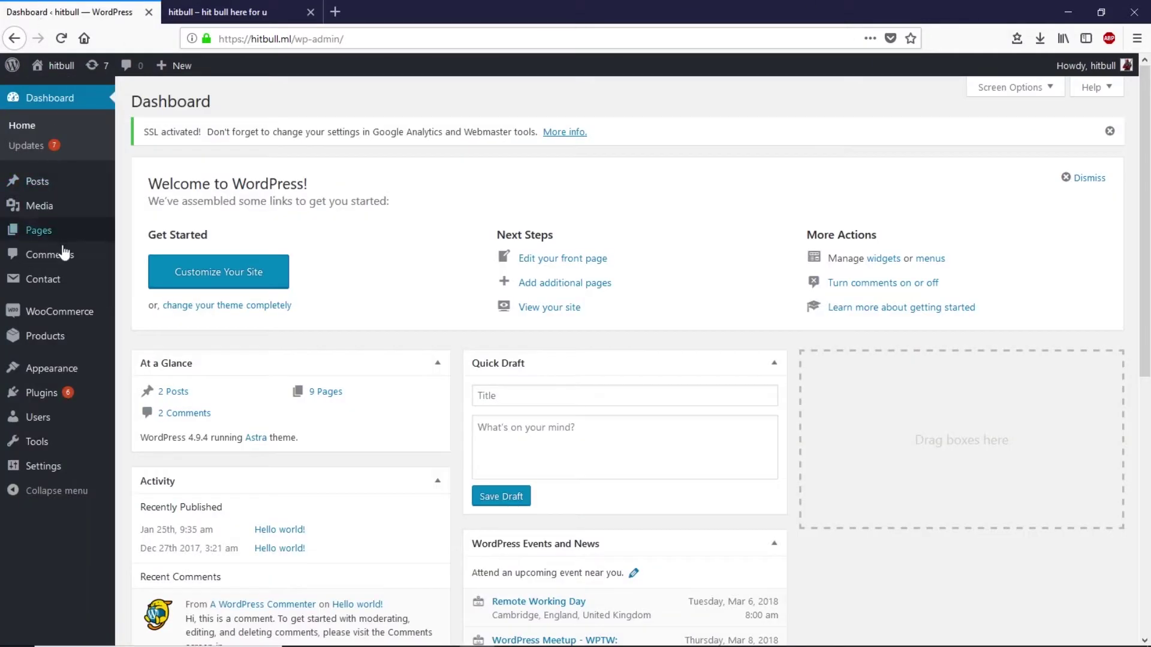
{"action": "mouse_move", "coordinate": [60, 372]}
{"action": "mouse_move", "coordinate": [55, 401]}
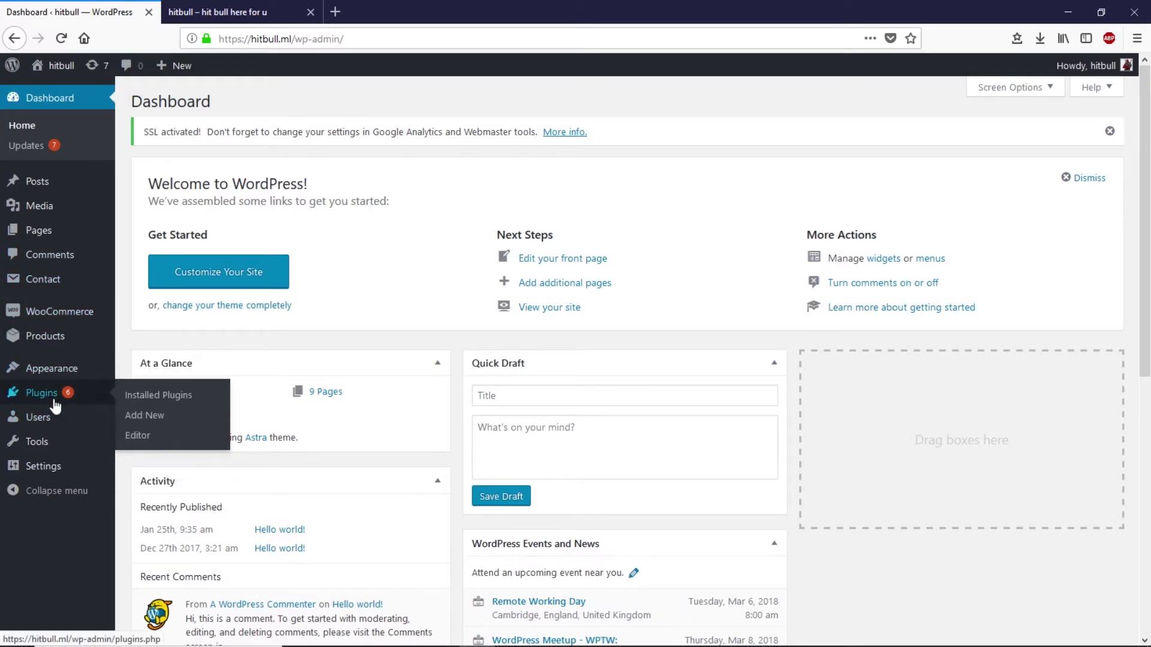
{"action": "left_click", "coordinate": [136, 418]}
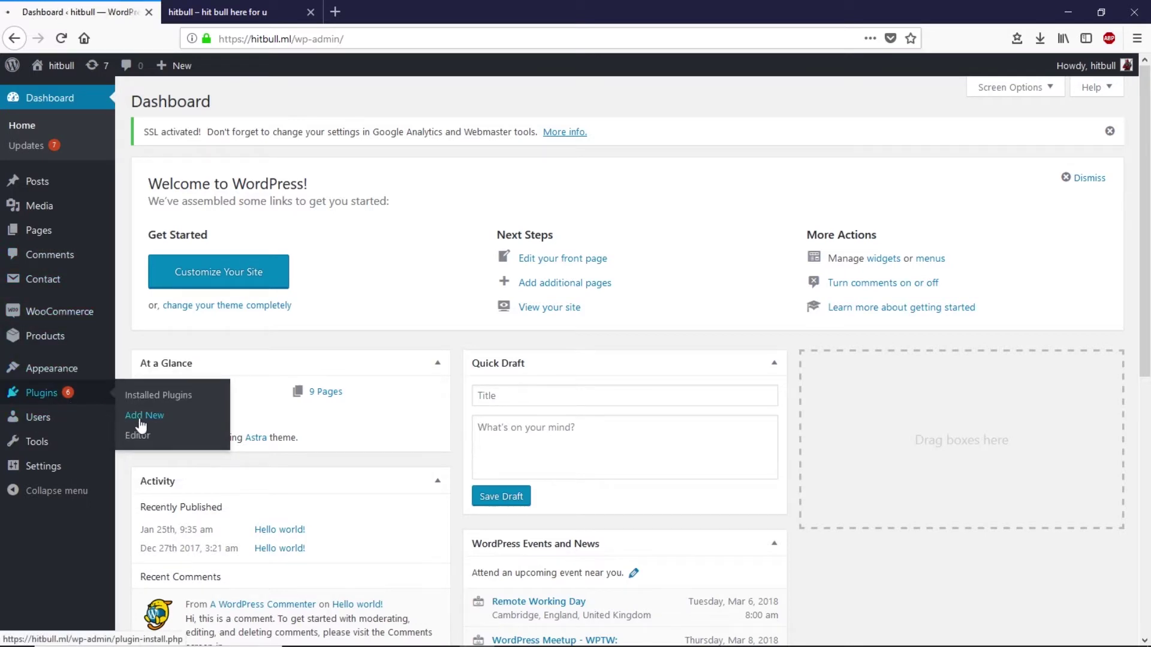
{"action": "left_click", "coordinate": [974, 185]}
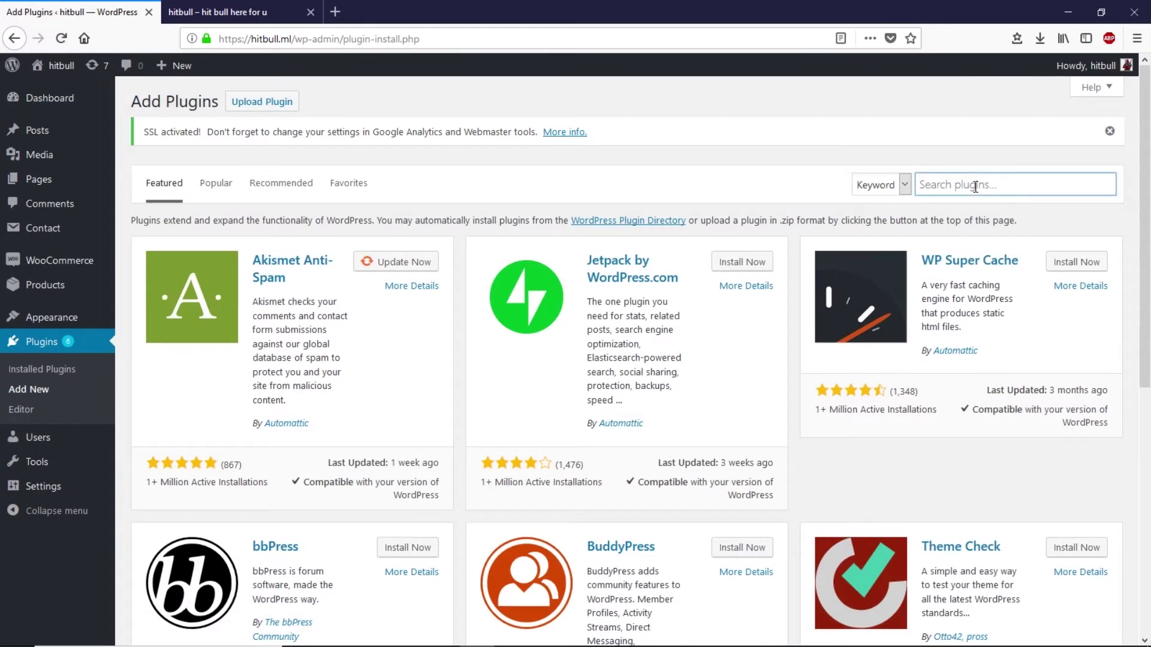
{"action": "type", "text": "re"}
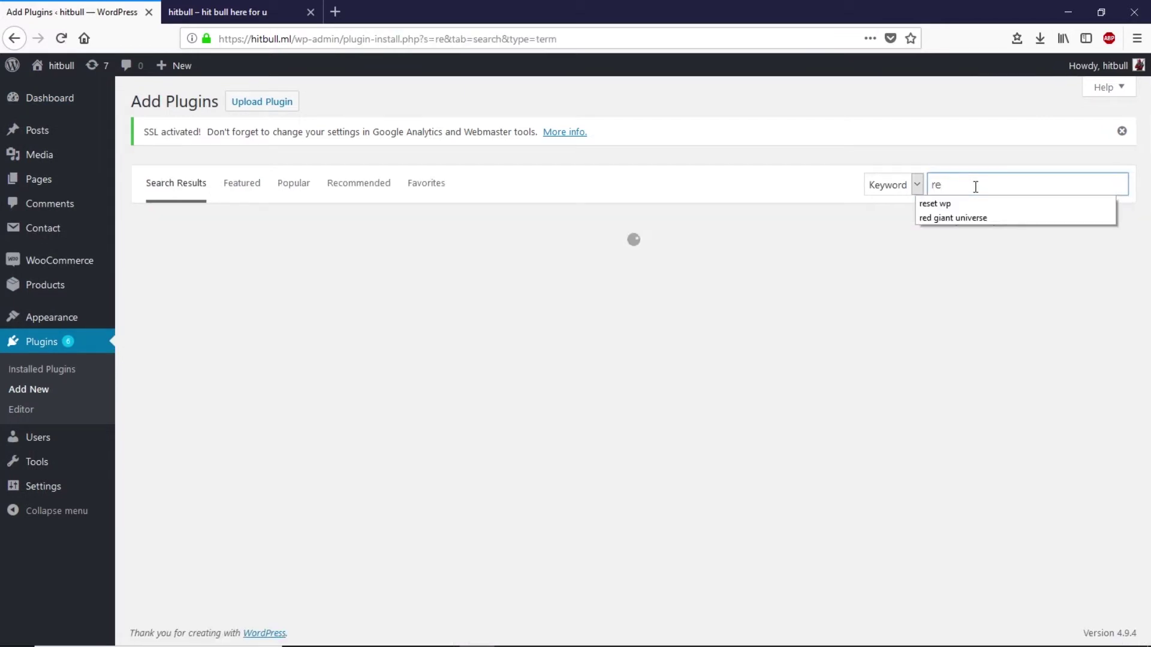
{"action": "type", "text": "set wp"}
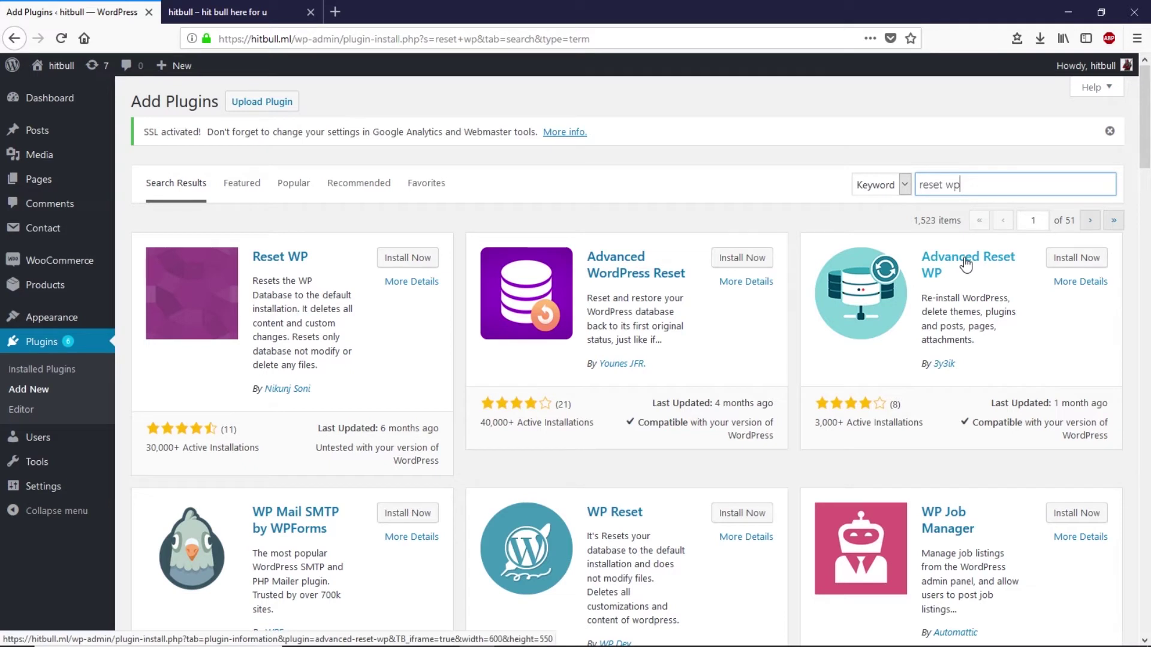
{"action": "left_click", "coordinate": [1064, 262]}
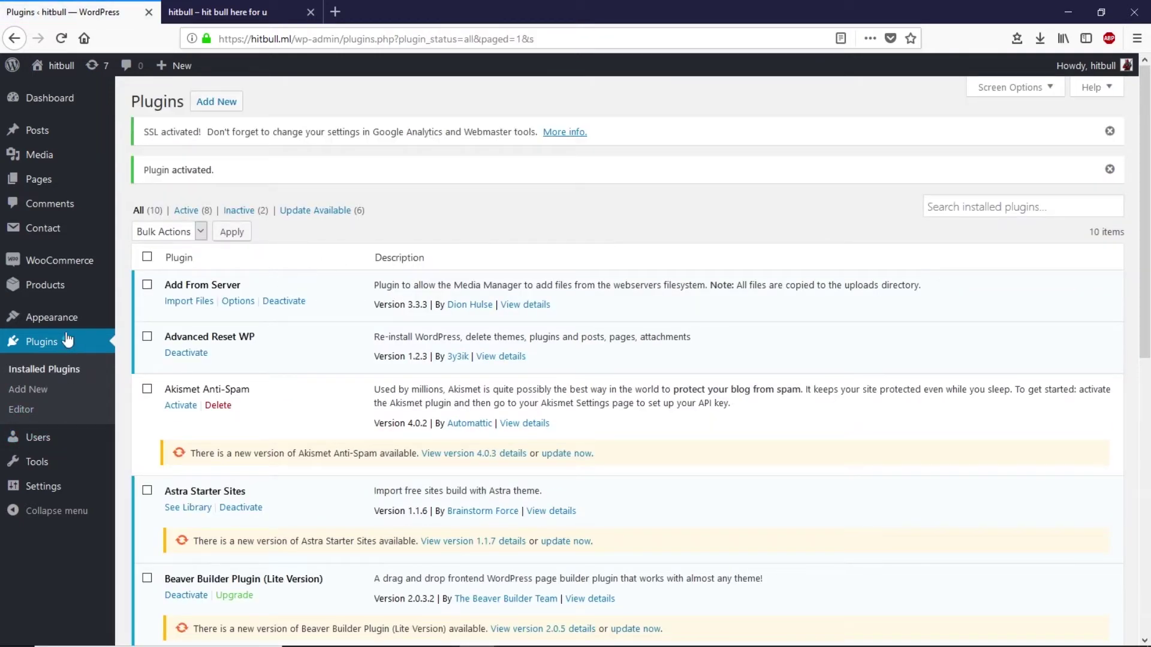
- Run Advanced Reset WP with the option to re-install WordPress and clear the "uploads" folder, confirming with the word "reset"
{"action": "mouse_move", "coordinate": [60, 463]}
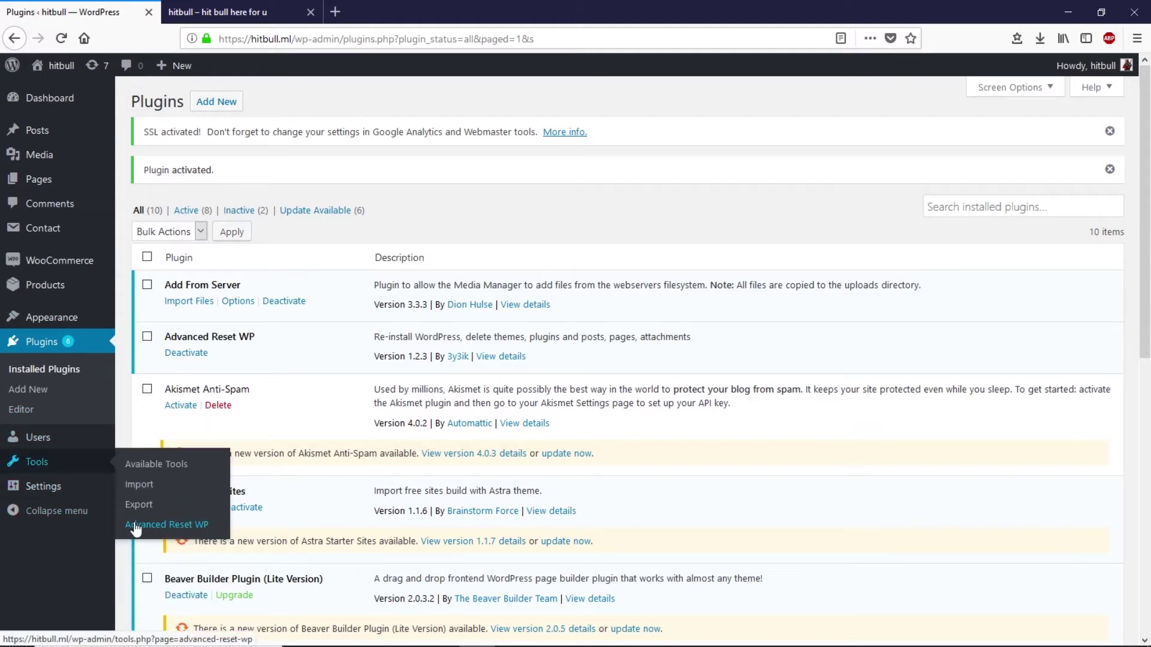
{"action": "left_click", "coordinate": [135, 526]}
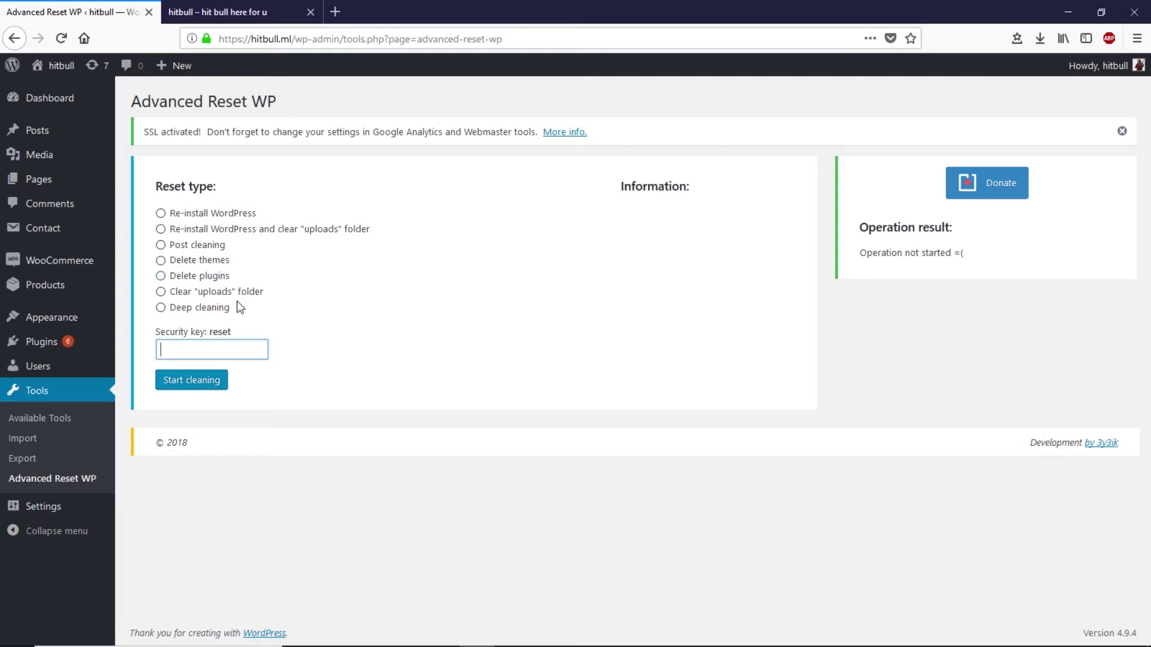
{"action": "left_click", "coordinate": [204, 230]}
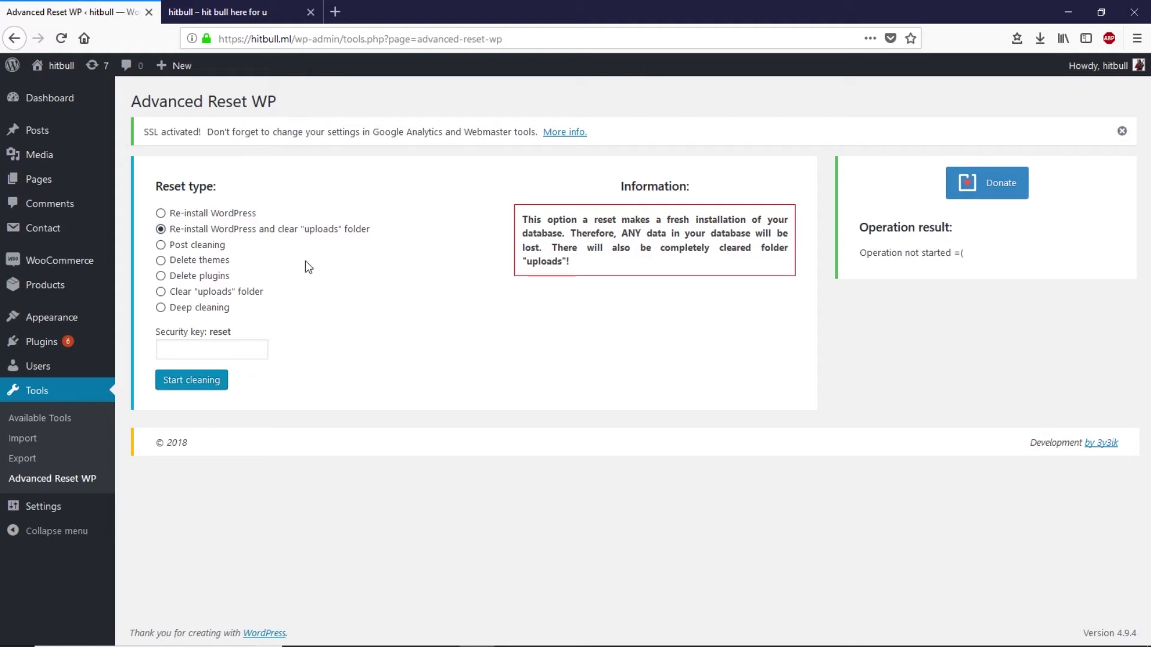
{"action": "left_click", "coordinate": [255, 348]}
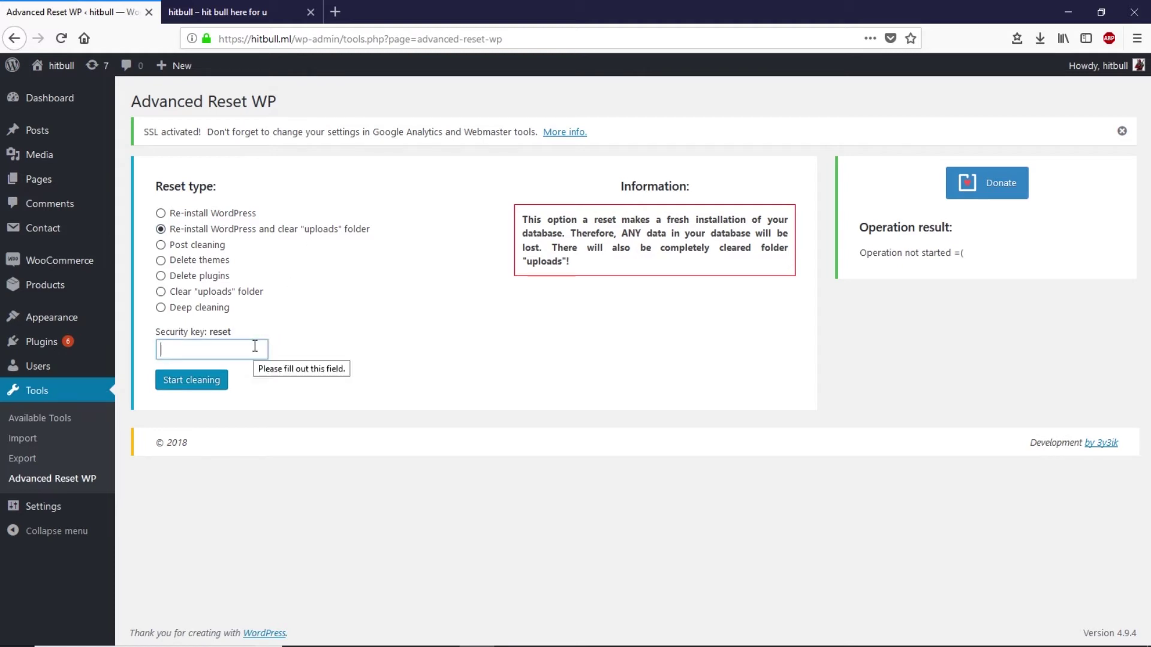
{"action": "type", "text": "reset"}
{"action": "left_click_drag", "start_coordinate": [232, 332], "coordinate": [219, 332]}
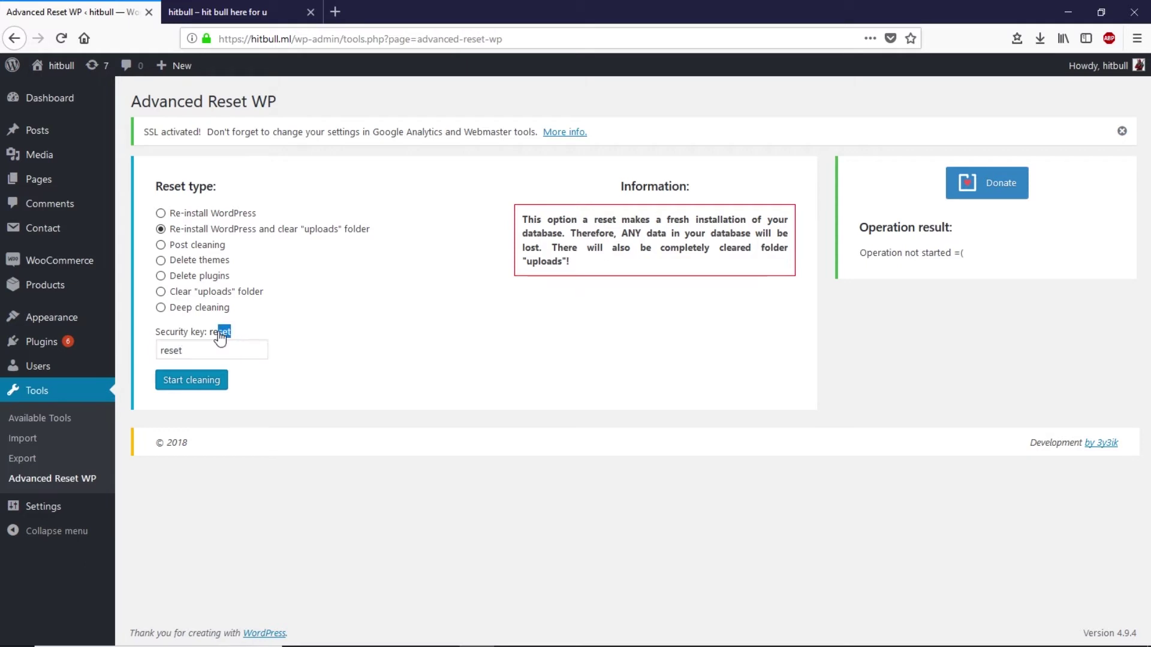
{"action": "left_click", "coordinate": [193, 387]}
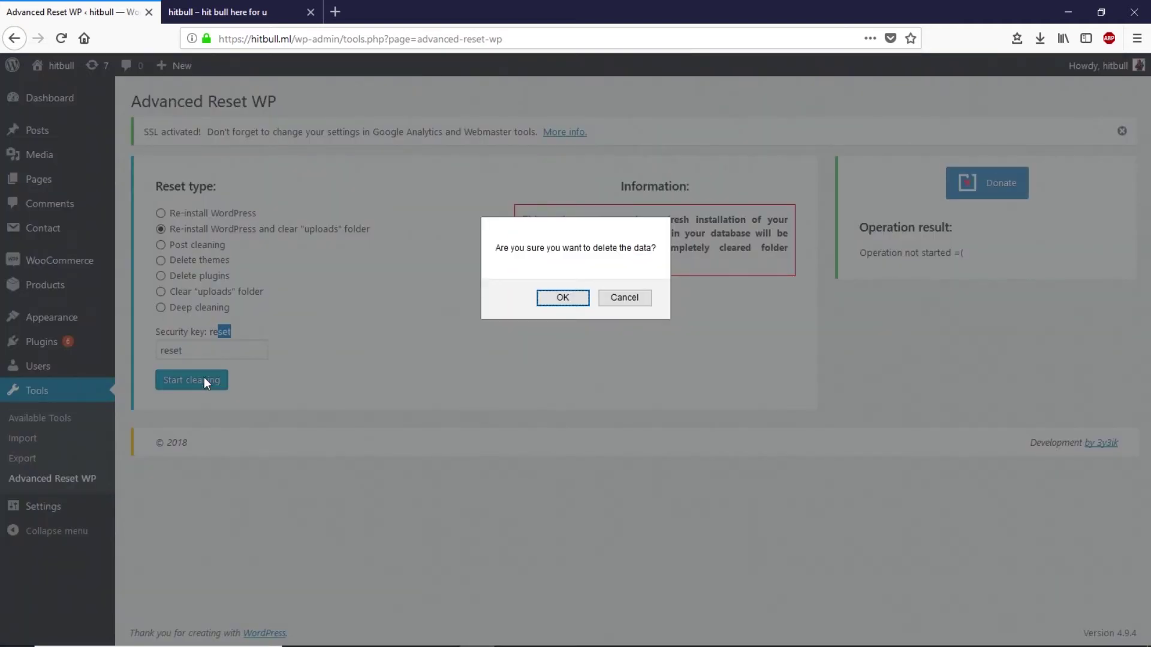
{"action": "left_click", "coordinate": [552, 301]}
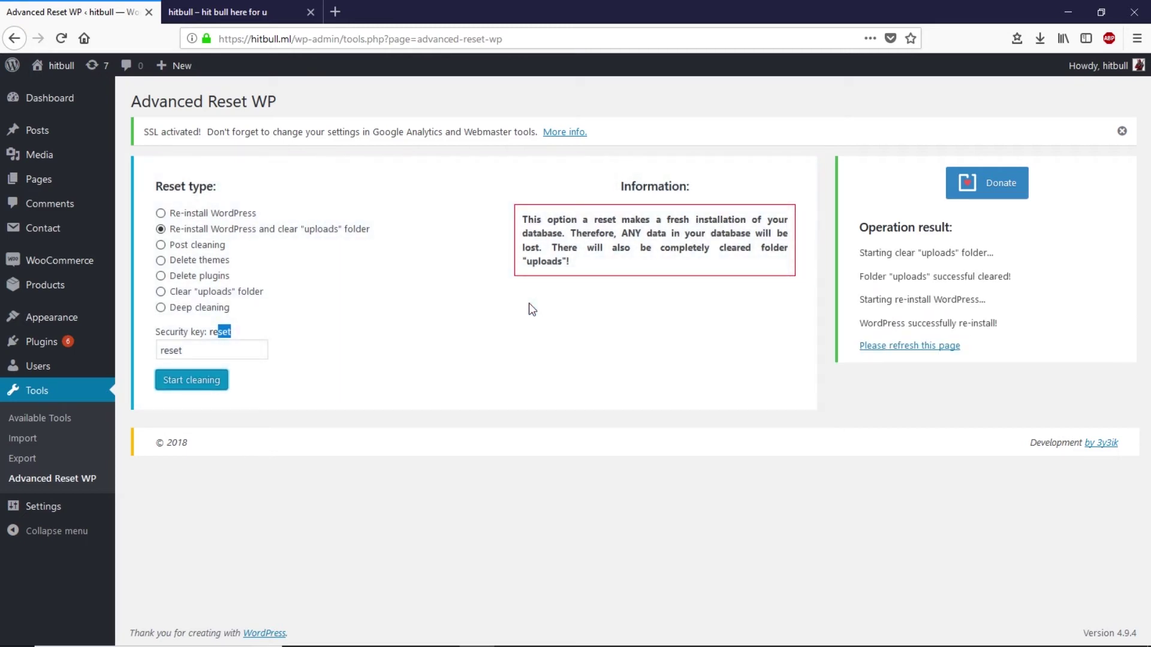
{"action": "left_click_drag", "start_coordinate": [1005, 322], "coordinate": [885, 307]}
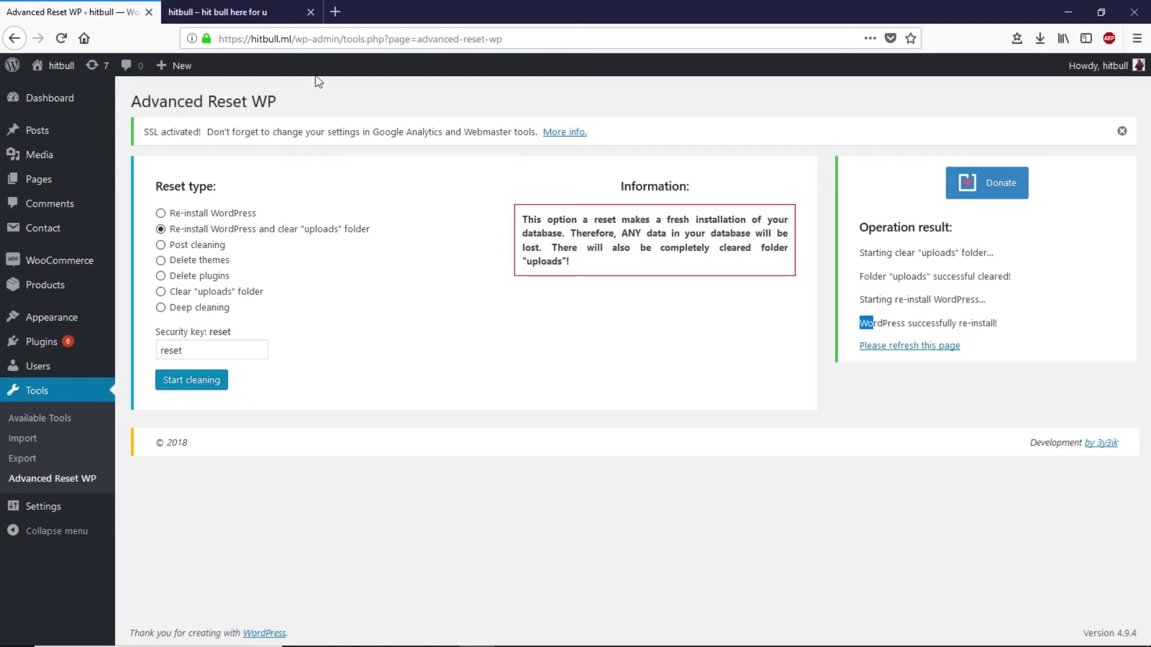
- Reload the site's front page and examine the whole page to check the effect of the reset
{"action": "left_click", "coordinate": [251, 12]}
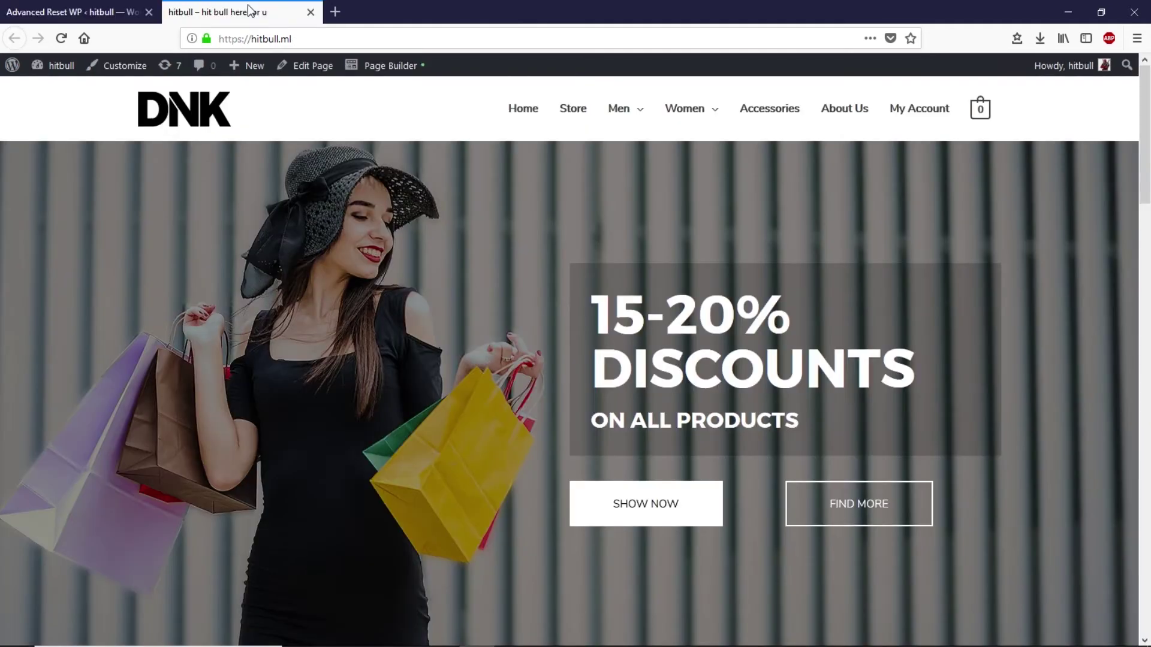
{"action": "left_click", "coordinate": [61, 38]}
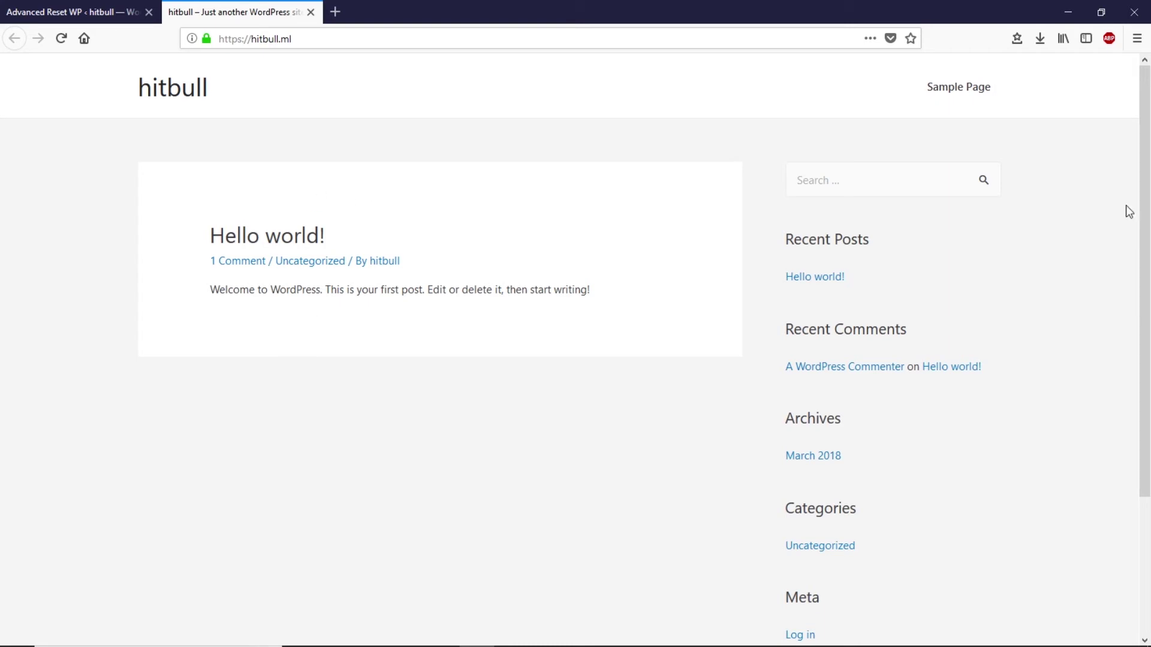
{"action": "left_click_drag", "start_coordinate": [1145, 154], "coordinate": [1148, 293]}
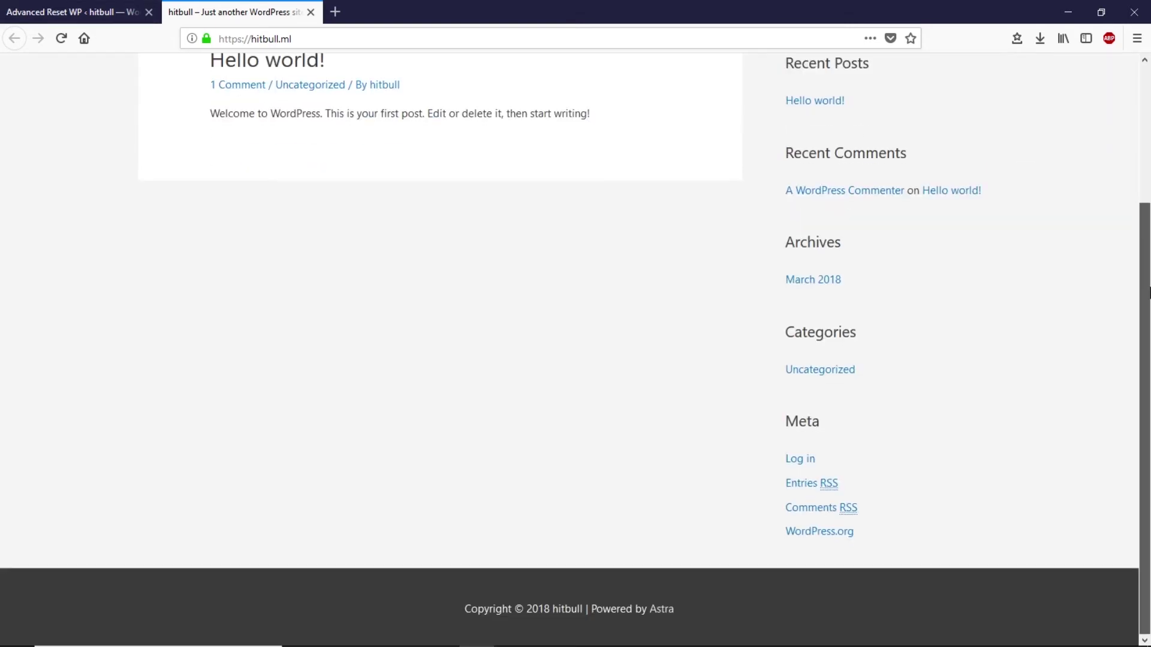
{"action": "left_click_drag", "start_coordinate": [1149, 388], "coordinate": [1149, 102]}
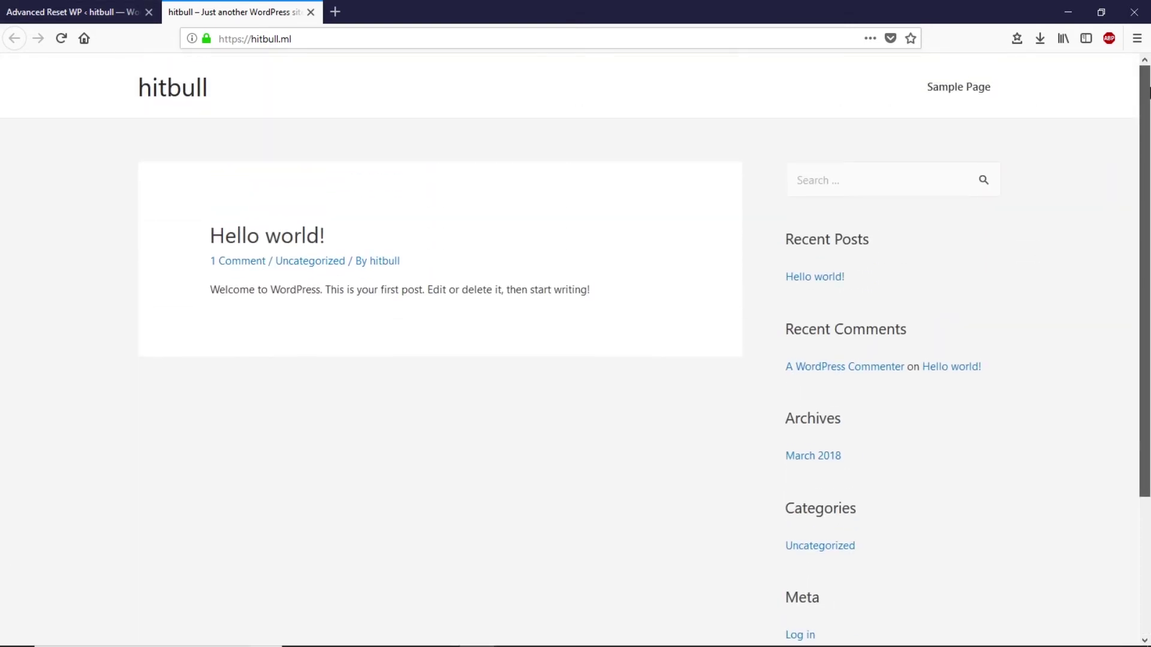
- Open the installed plugins page from the admin tab, logging back in with the account's username and password
{"action": "left_click", "coordinate": [51, 7]}
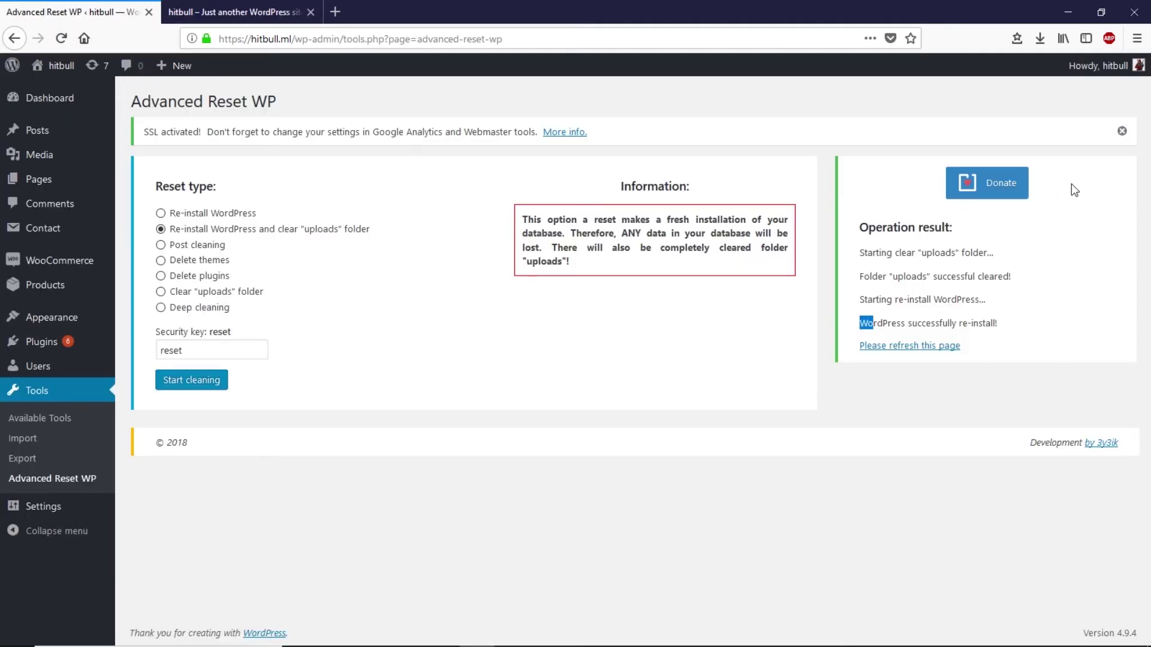
{"action": "mouse_move", "coordinate": [58, 186]}
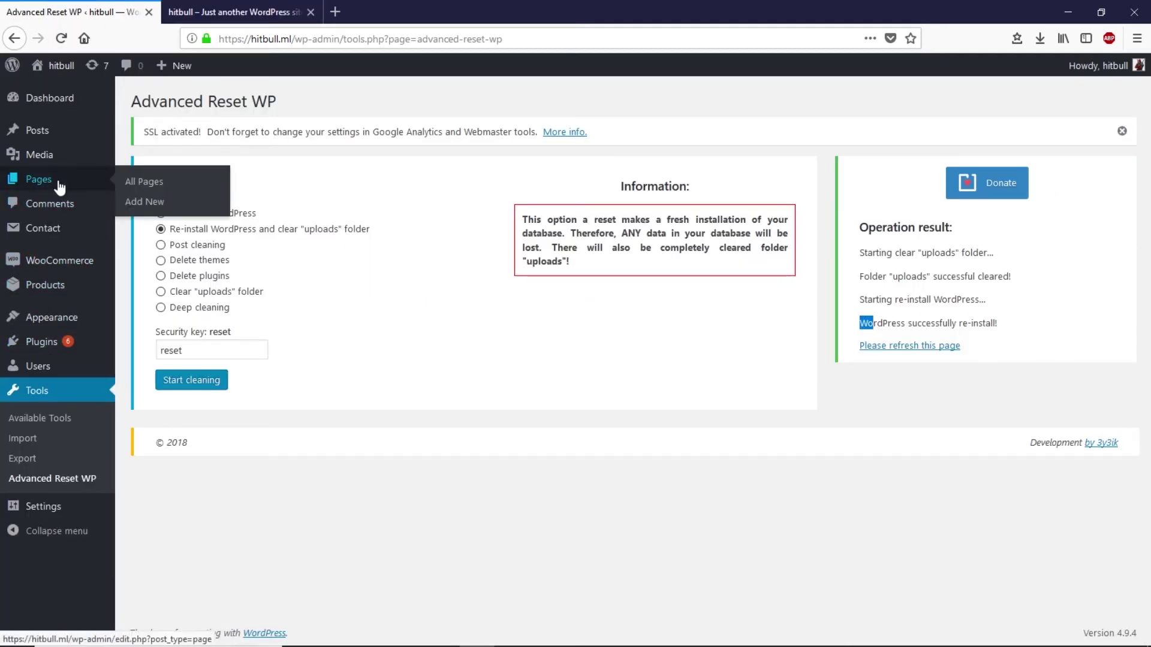
{"action": "left_click", "coordinate": [45, 343]}
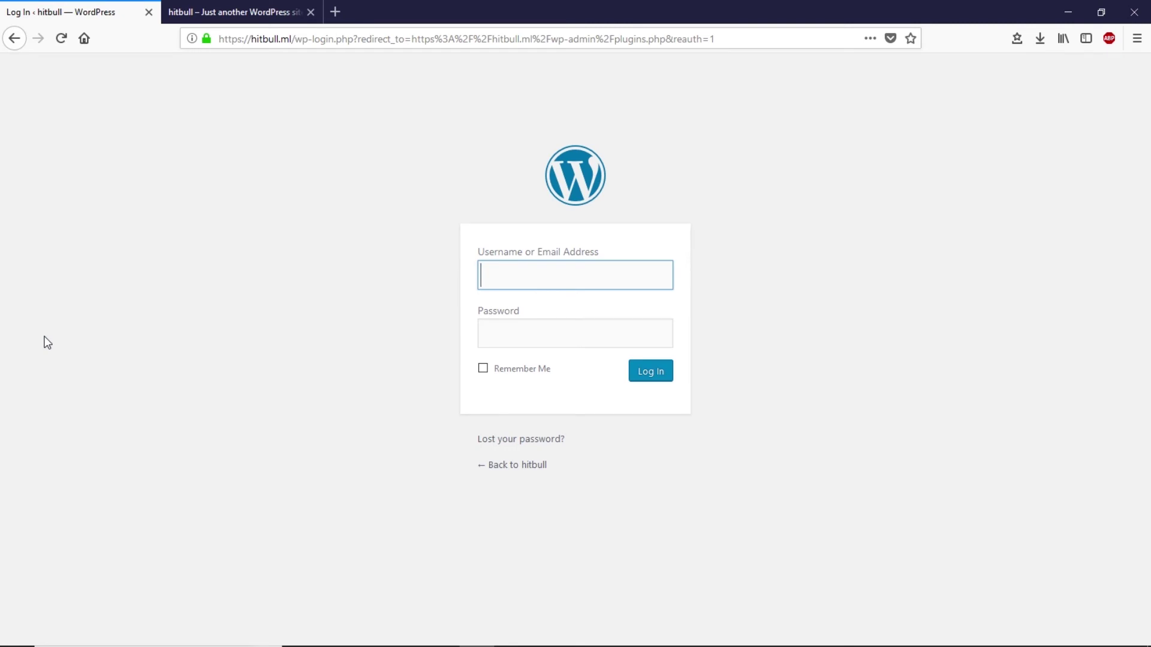
{"action": "left_click", "coordinate": [530, 280]}
{"action": "type", "text": "hitbull"}
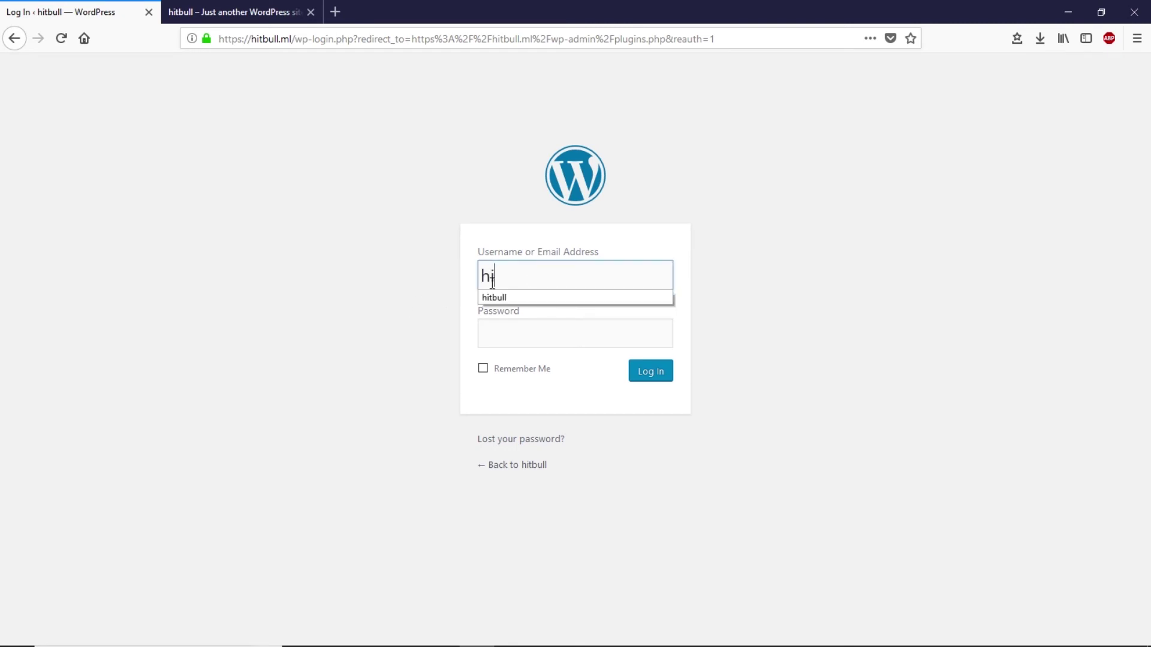
{"action": "left_click", "coordinate": [506, 344]}
{"action": "type", "text": "••••••••••"}
{"action": "key", "text": "Return"}
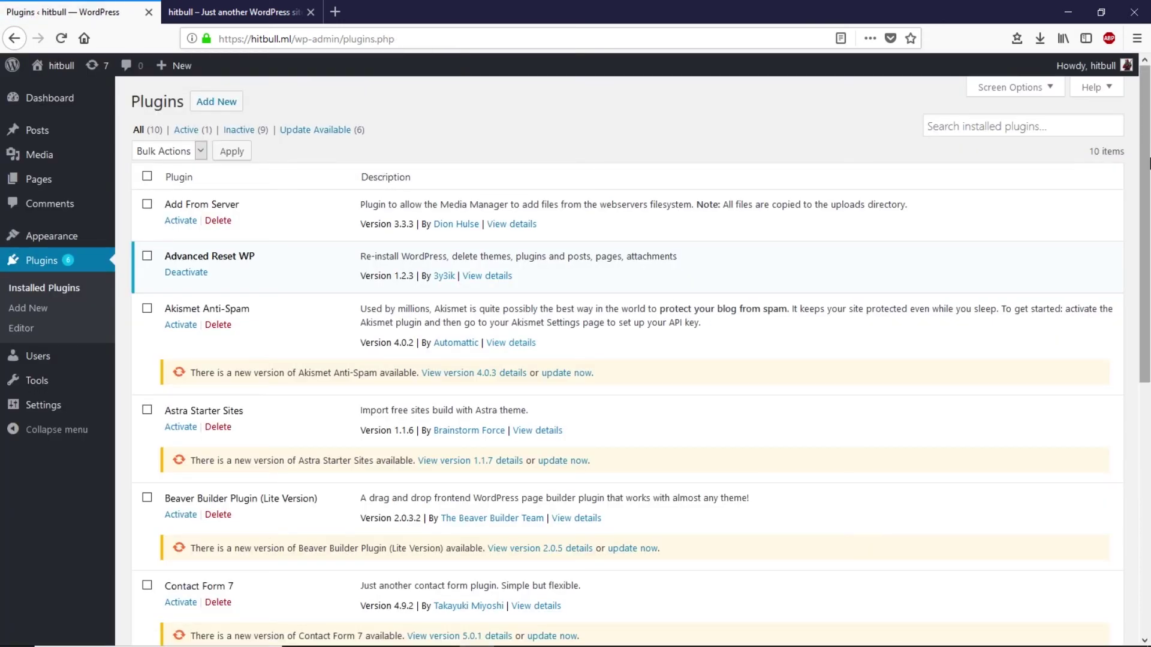
- Examine the list of installed plugins and the media library to see what the reset left behind
{"action": "mouse_move", "coordinate": [1150, 162]}
{"action": "left_mouse_down"}
{"action": "mouse_move", "coordinate": [1149, 392]}
{"action": "mouse_move", "coordinate": [1149, 142]}
{"action": "left_mouse_up"}
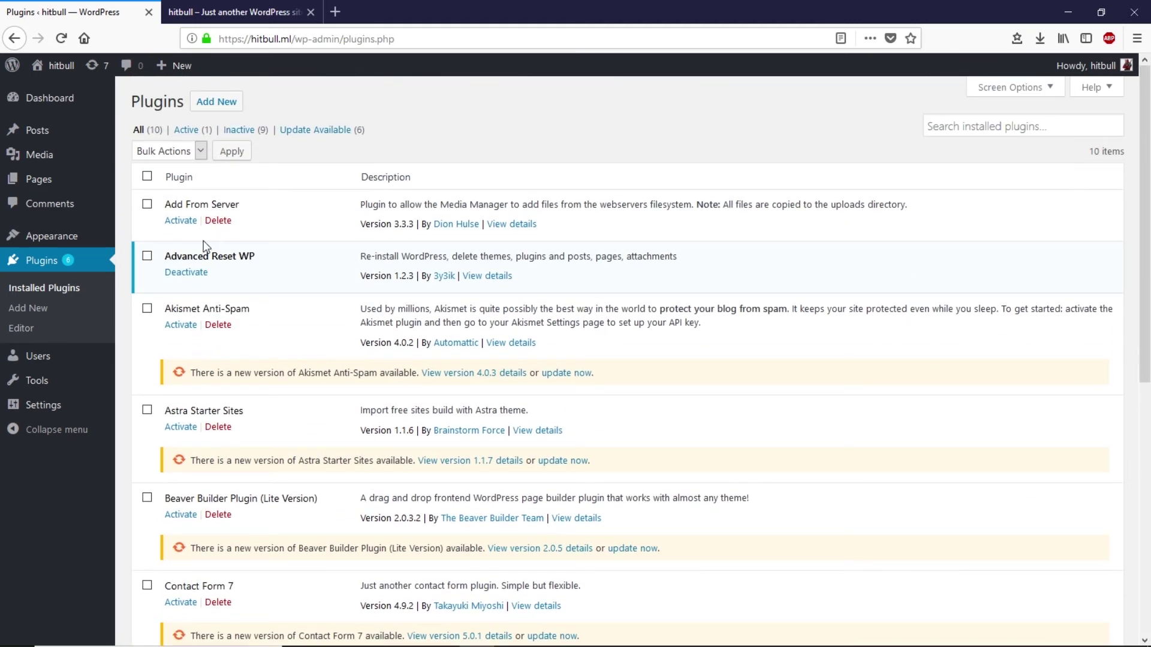
{"action": "left_click_drag", "start_coordinate": [1147, 186], "coordinate": [1149, 151]}
{"action": "left_click", "coordinate": [30, 161]}
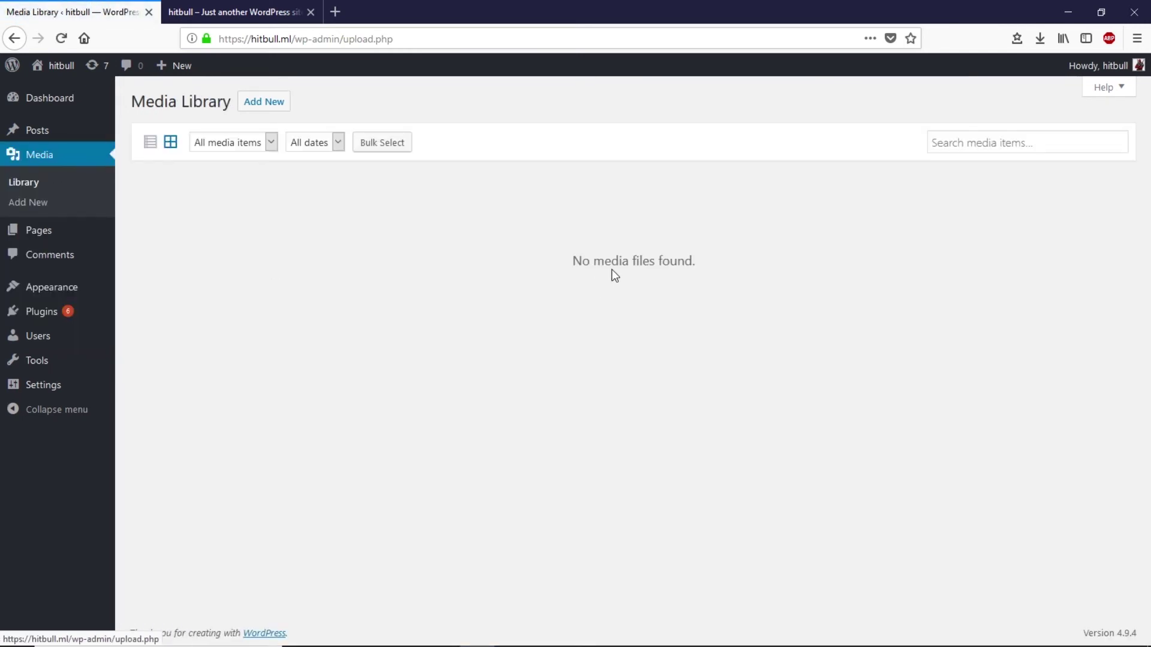
{"action": "left_click_drag", "start_coordinate": [552, 265], "coordinate": [735, 257]}
{"action": "left_click", "coordinate": [730, 262]}
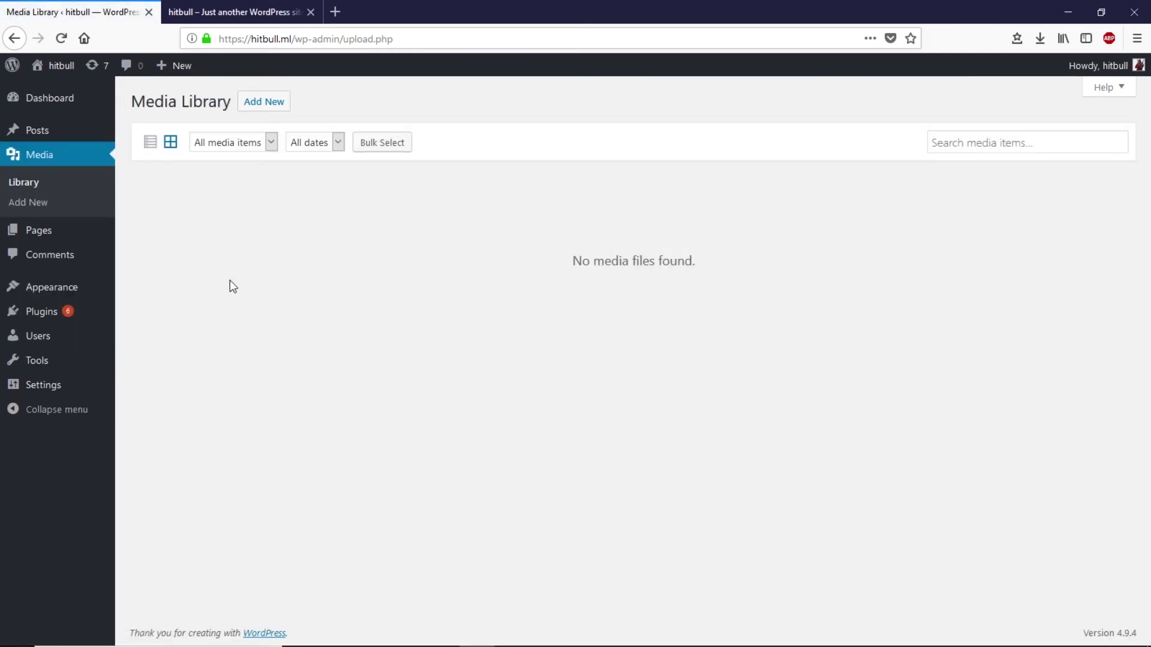
- Look through the installed themes and return to the admin dashboard
{"action": "left_click", "coordinate": [79, 289]}
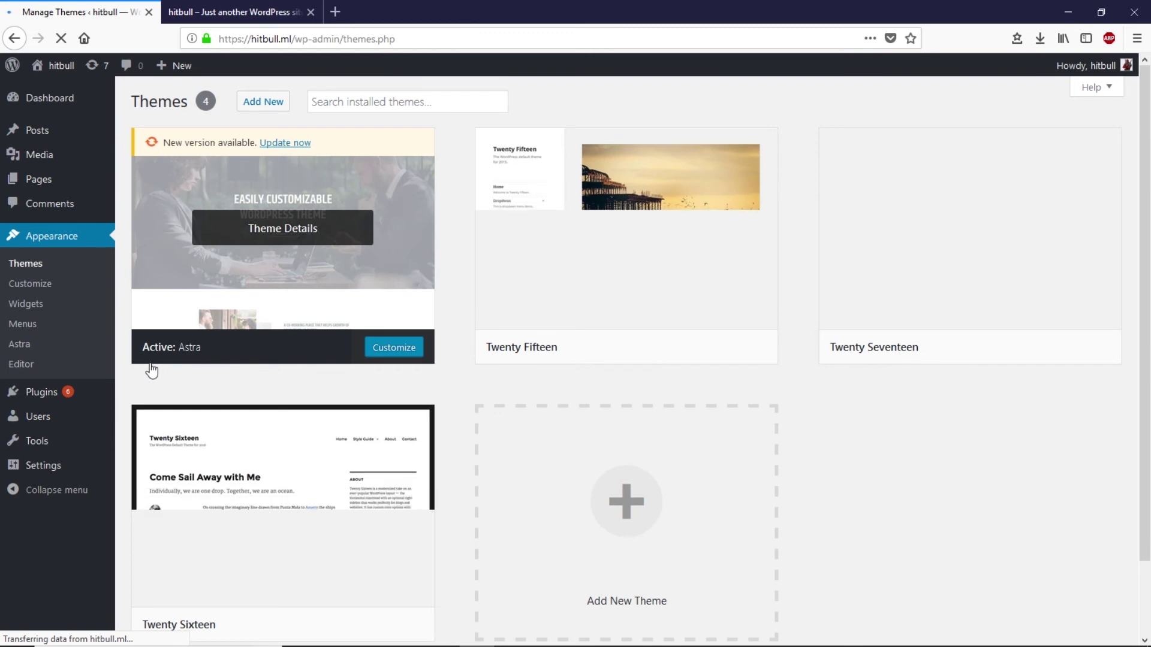
{"action": "scroll", "coordinate": [282, 240], "scroll_direction": "down", "scroll_amount": 2}
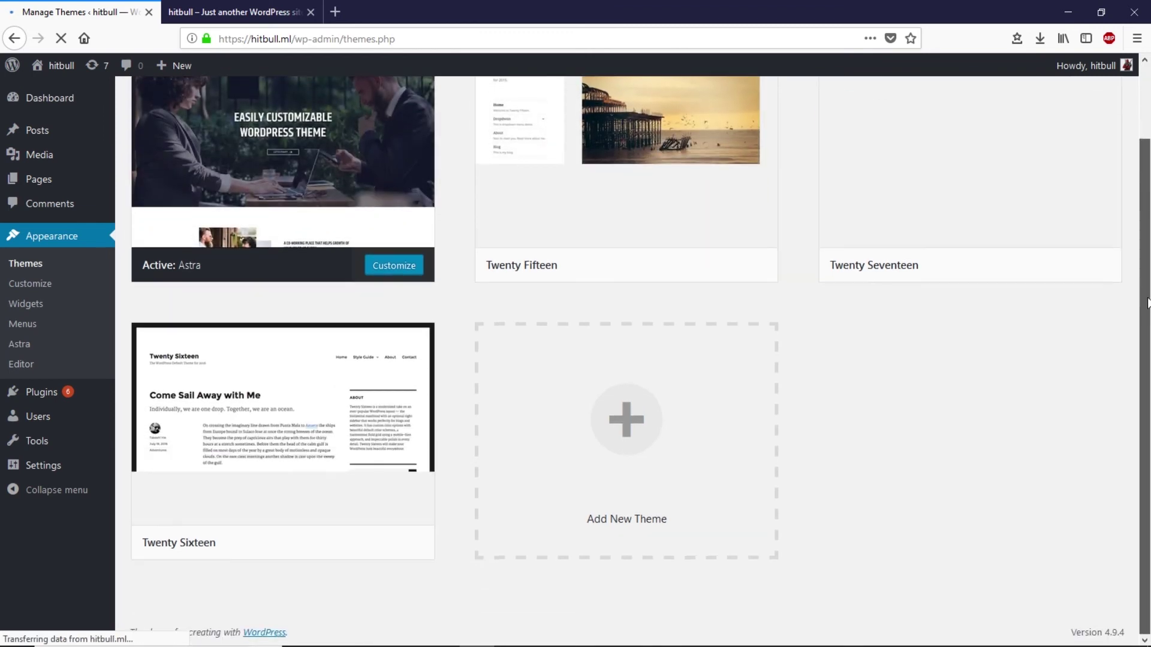
{"action": "scroll", "coordinate": [282, 240], "scroll_direction": "up", "scroll_amount": 1}
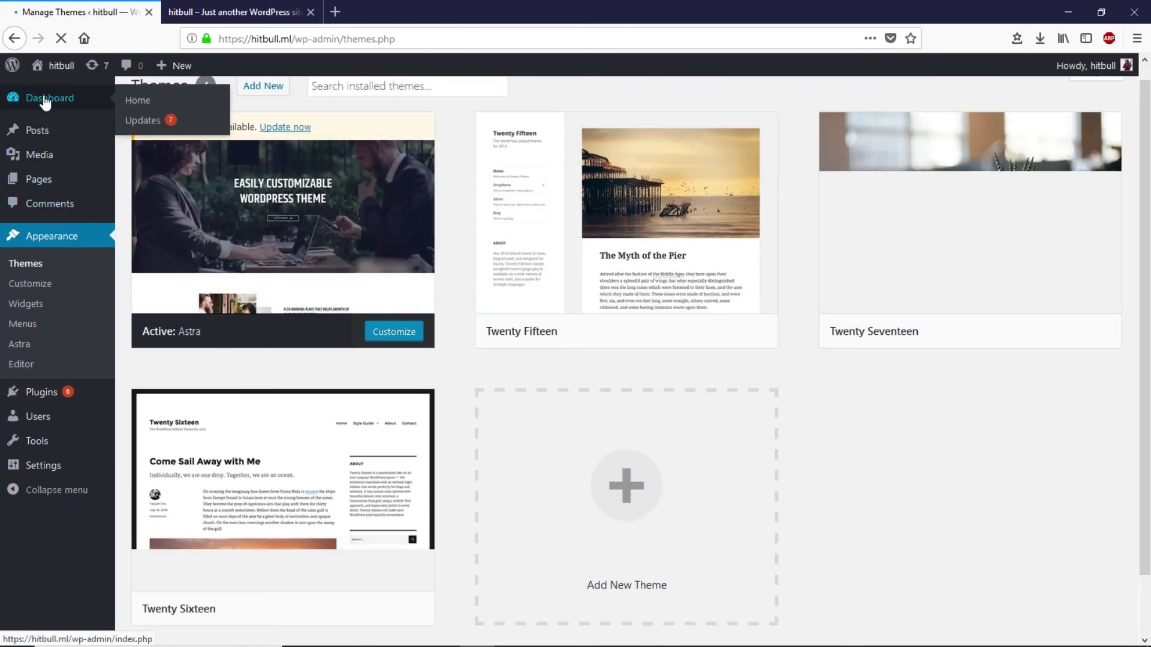
{"action": "mouse_move", "coordinate": [45, 136]}
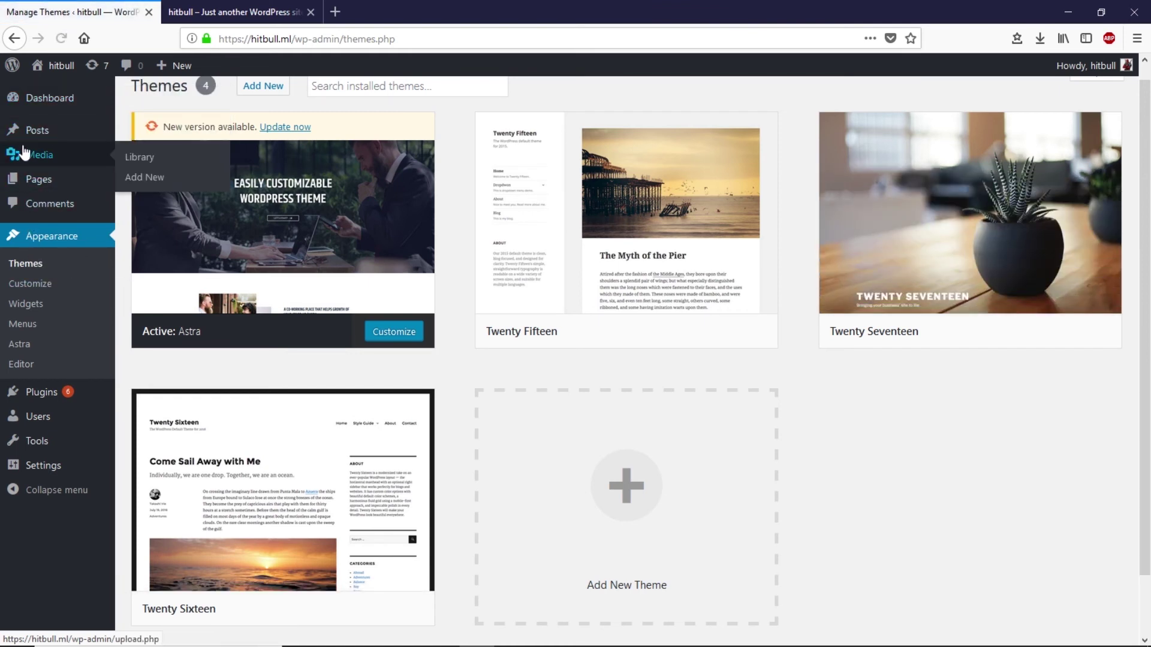
{"action": "left_click", "coordinate": [43, 102]}
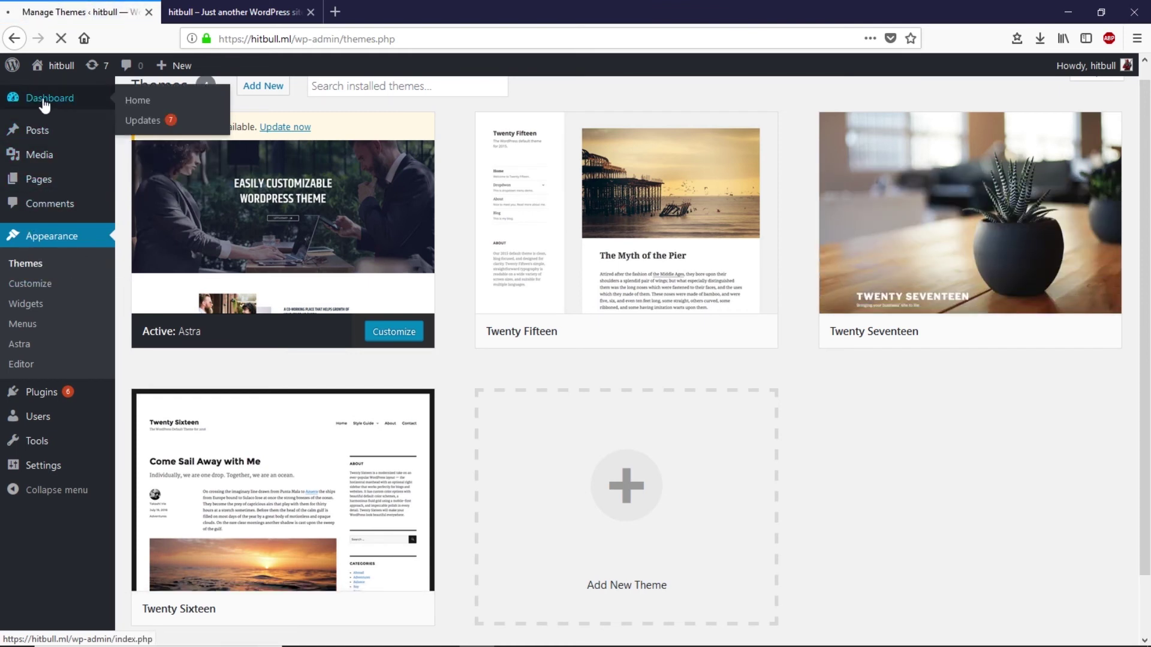